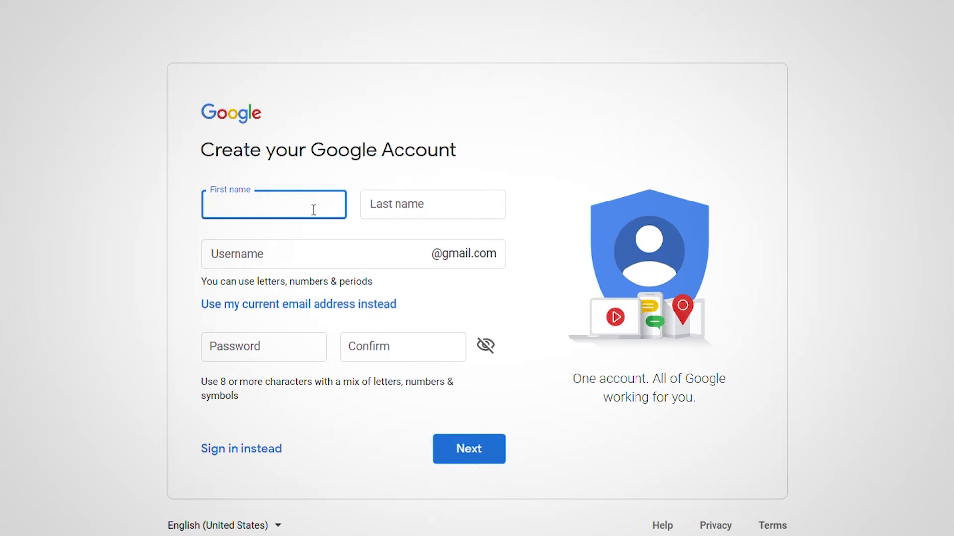
Step: Enter the new account's first and last name and choose its Gmail username
click(459, 211)
text(tutorial)
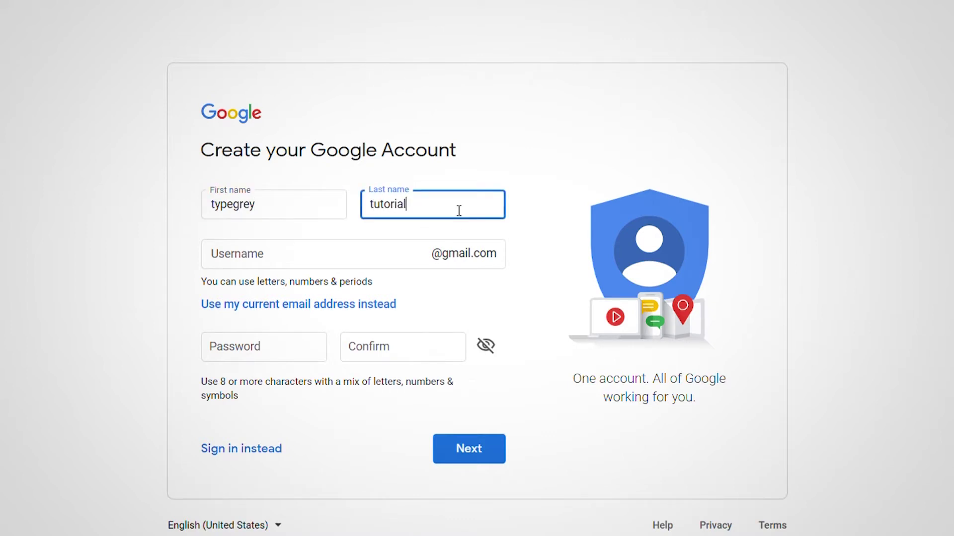
click(395, 255)
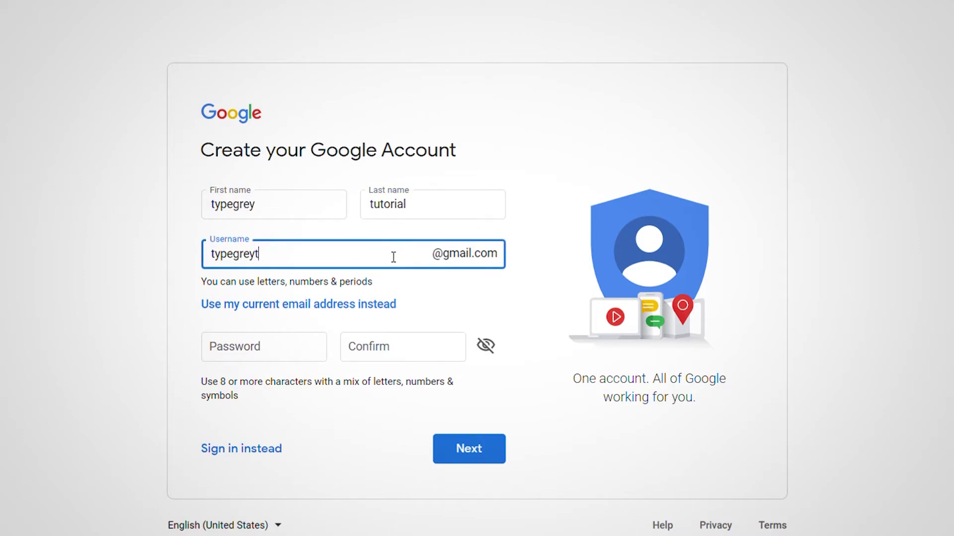
Step: Set and confirm the account password, check both entries match, and submit
click(308, 346)
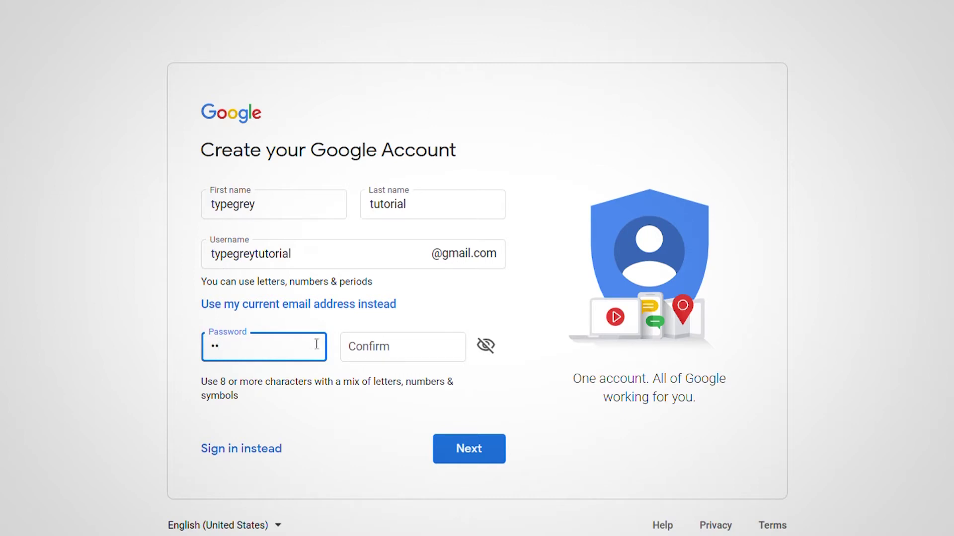
text(••••••••)
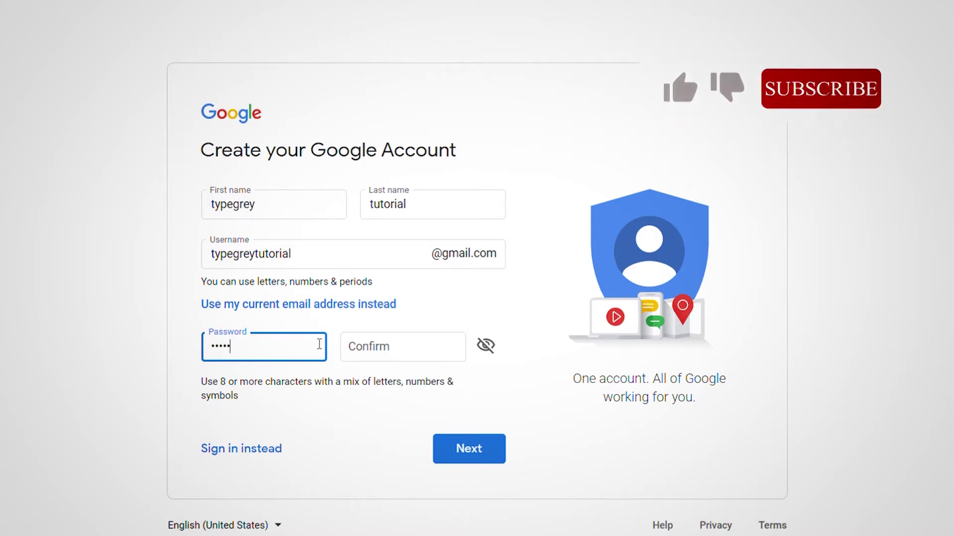
text(••)
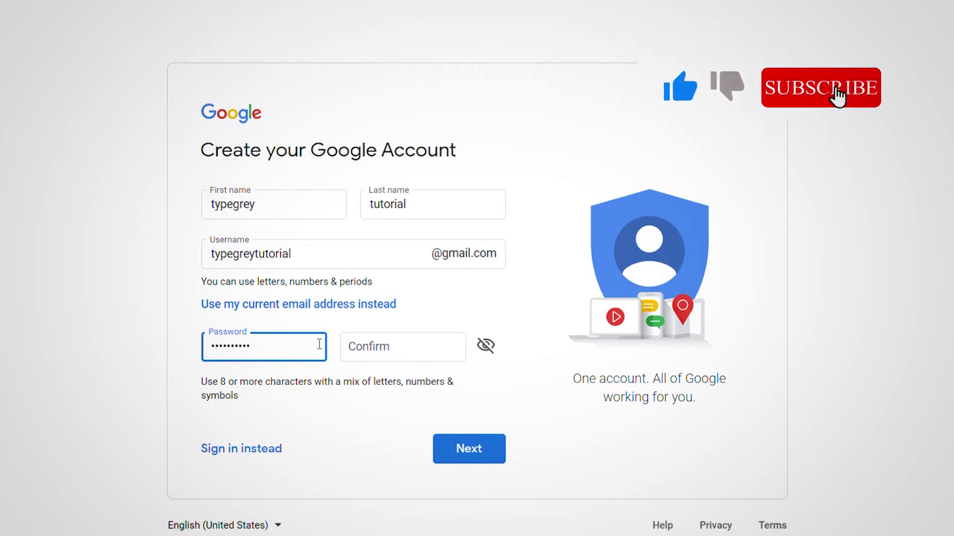
click(399, 345)
text(•••••)
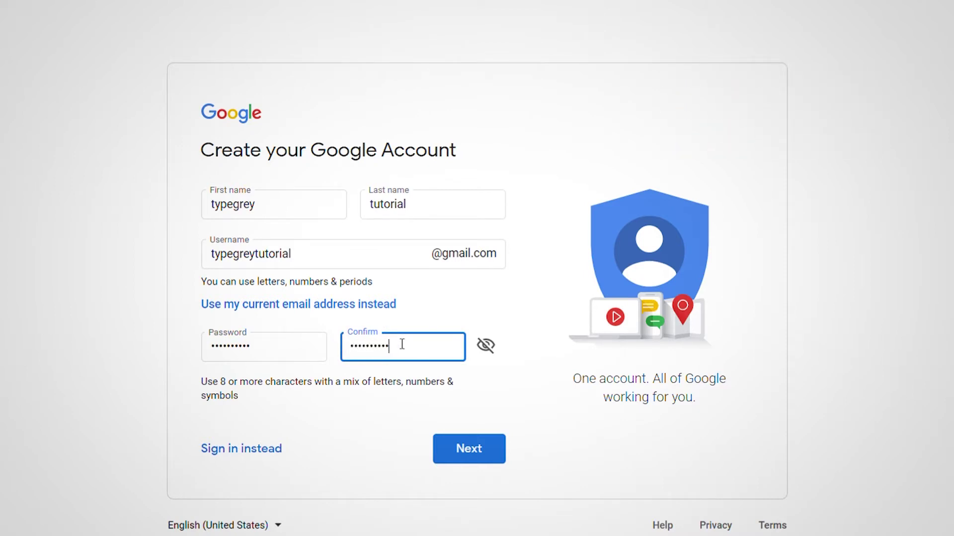
click(485, 346)
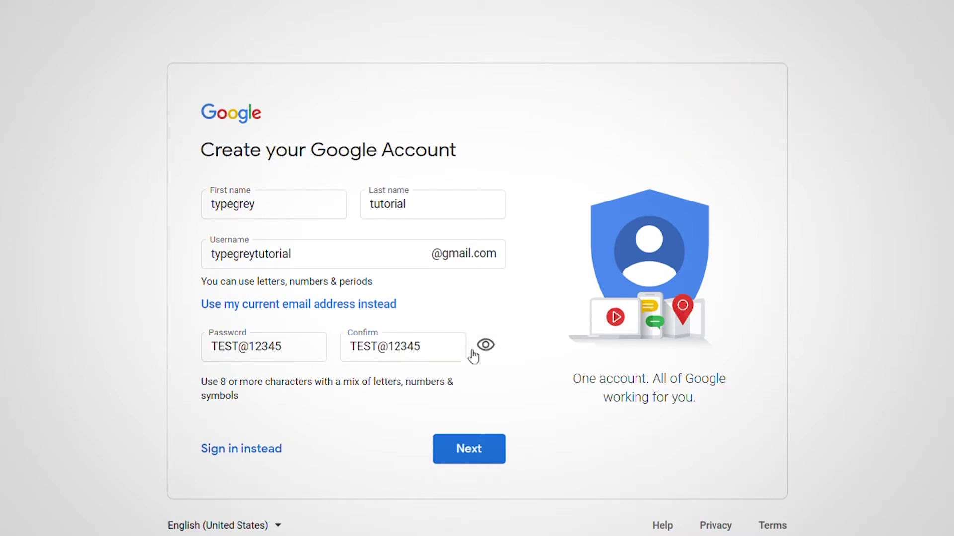
click(469, 452)
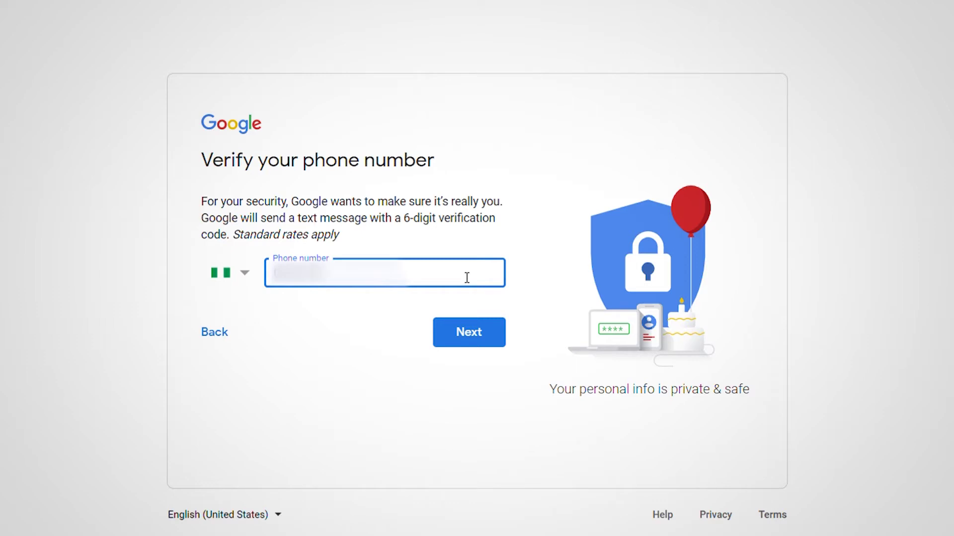
Step: Enter the phone number, then the six-digit code received by SMS to verify it
text(803)
click(467, 332)
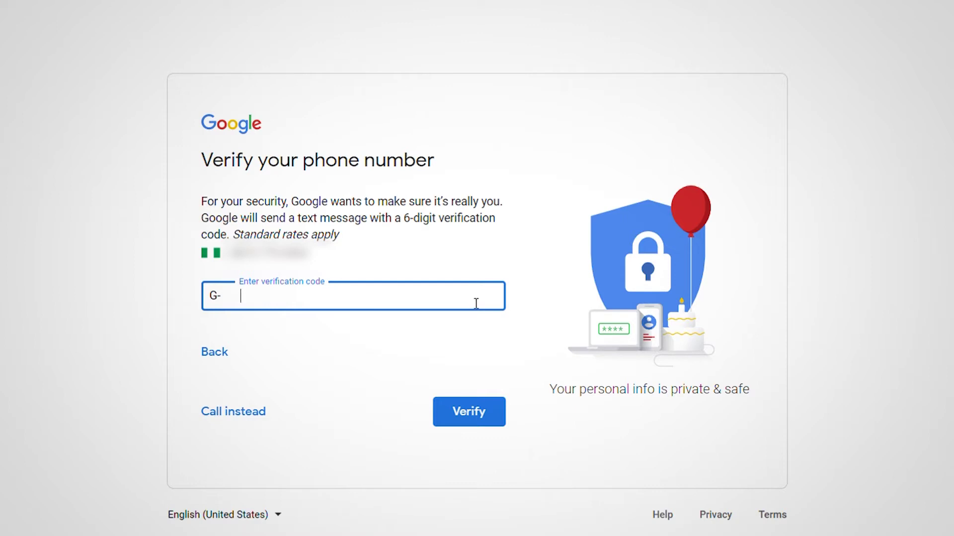
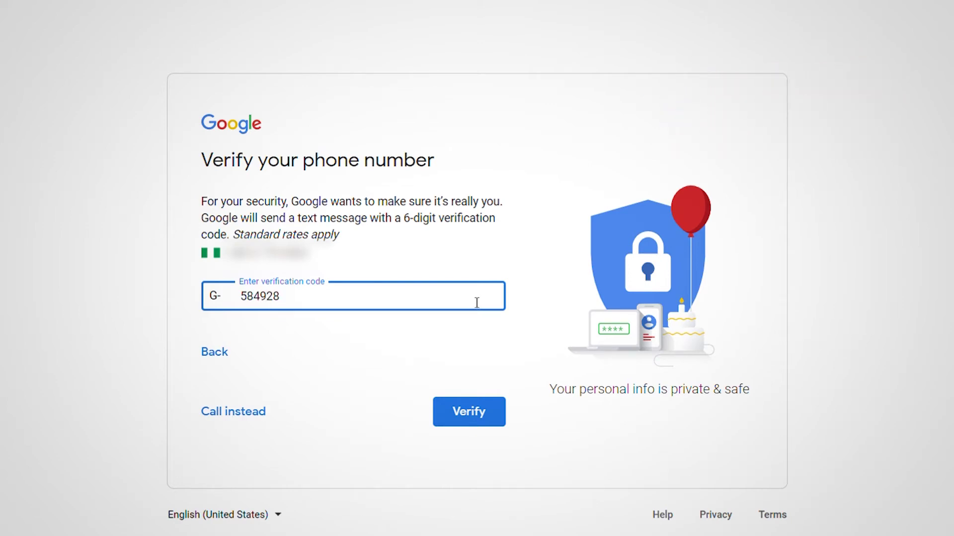
click(501, 412)
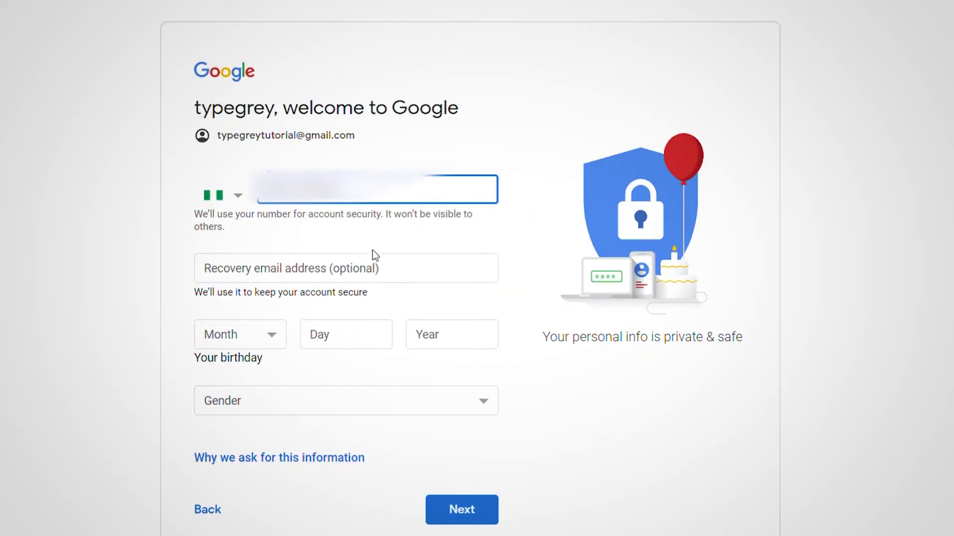
Step: Give birthday 01 January 1990 and gender 'Rather not say' on the welcome page
click(391, 279)
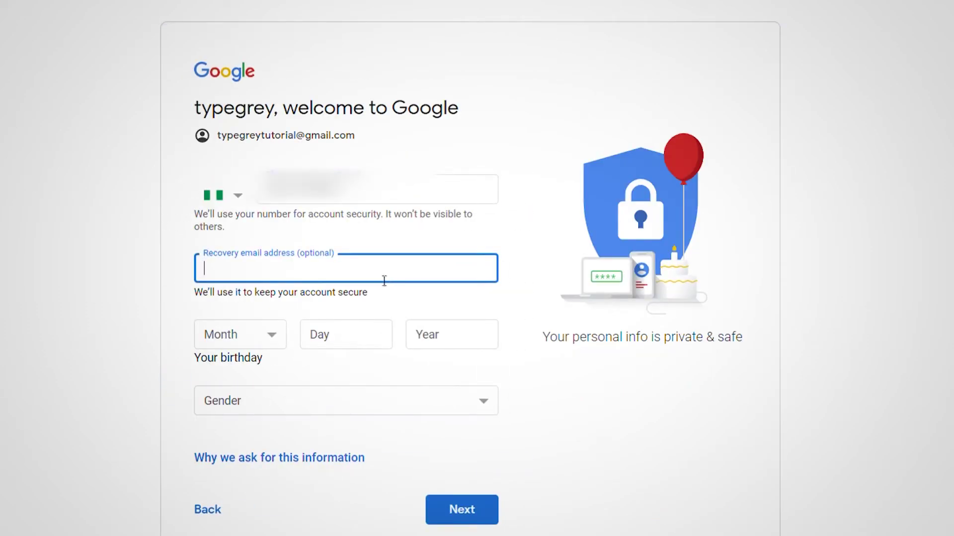
click(255, 333)
click(258, 364)
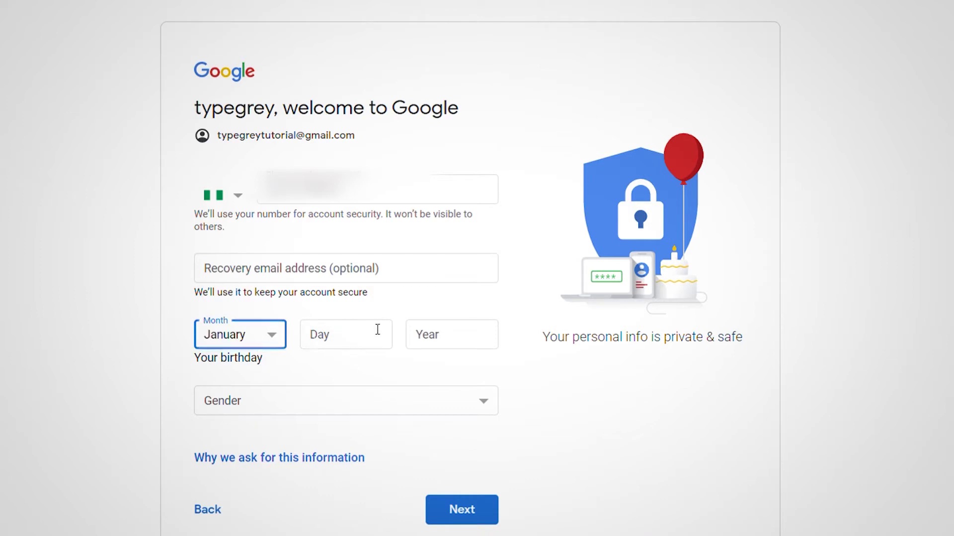
click(378, 330)
text(01)
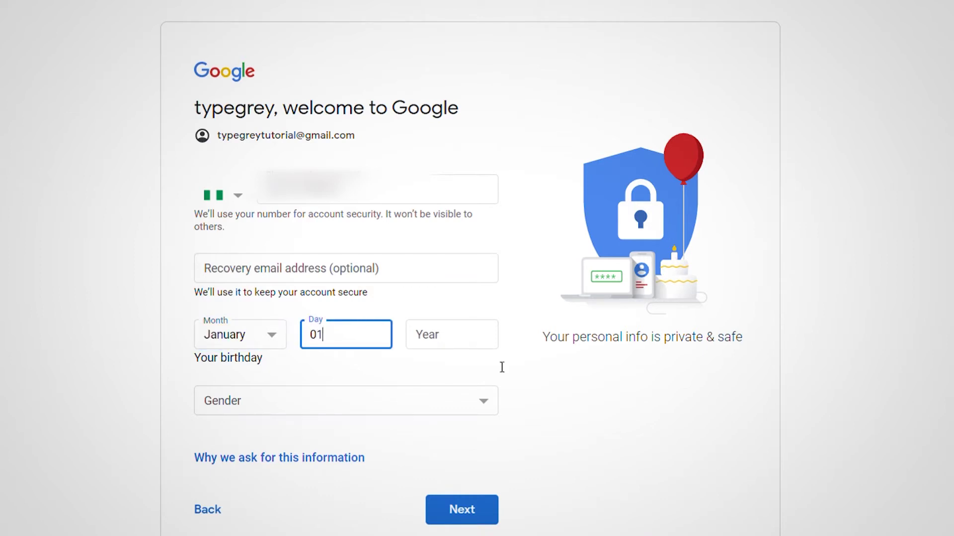
click(477, 346)
text(1990)
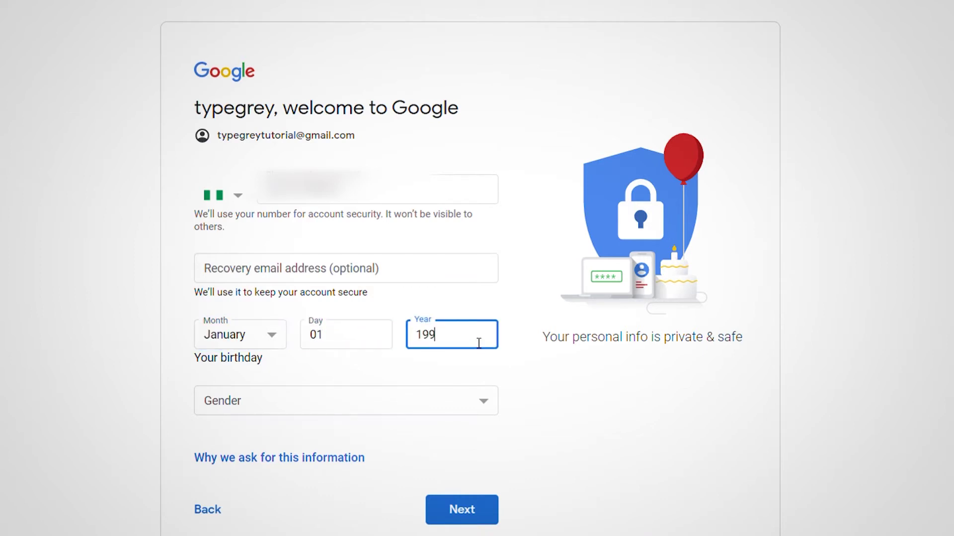
click(329, 401)
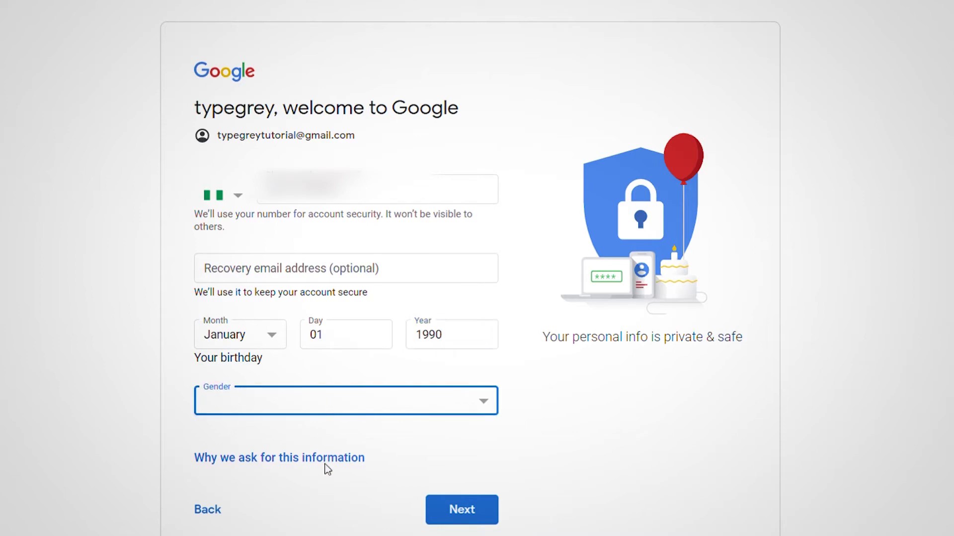
click(363, 479)
click(470, 510)
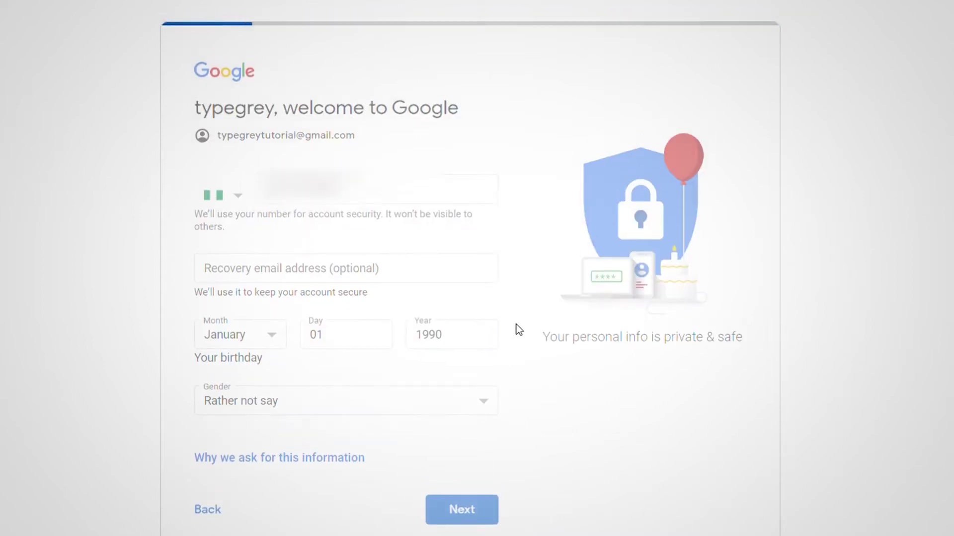
Step: Allow the phone number across Google services and agree to the privacy policy and terms
click(474, 404)
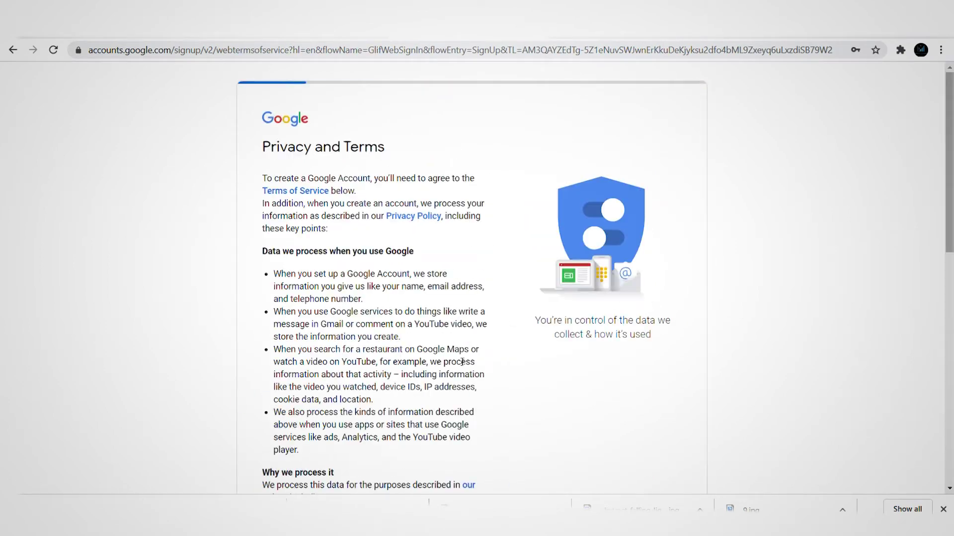
scroll(408, 358, down, 10)
scroll(408, 359, down, 2)
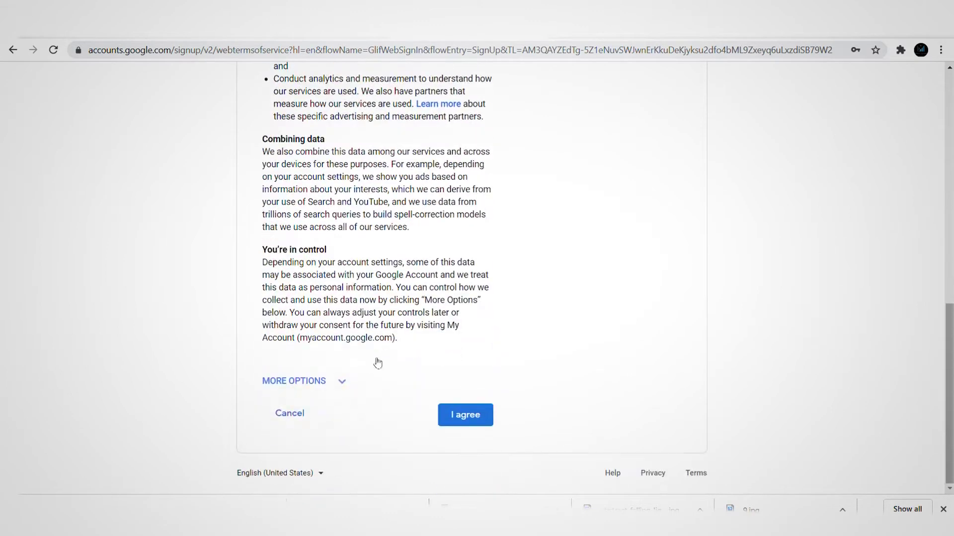
click(455, 420)
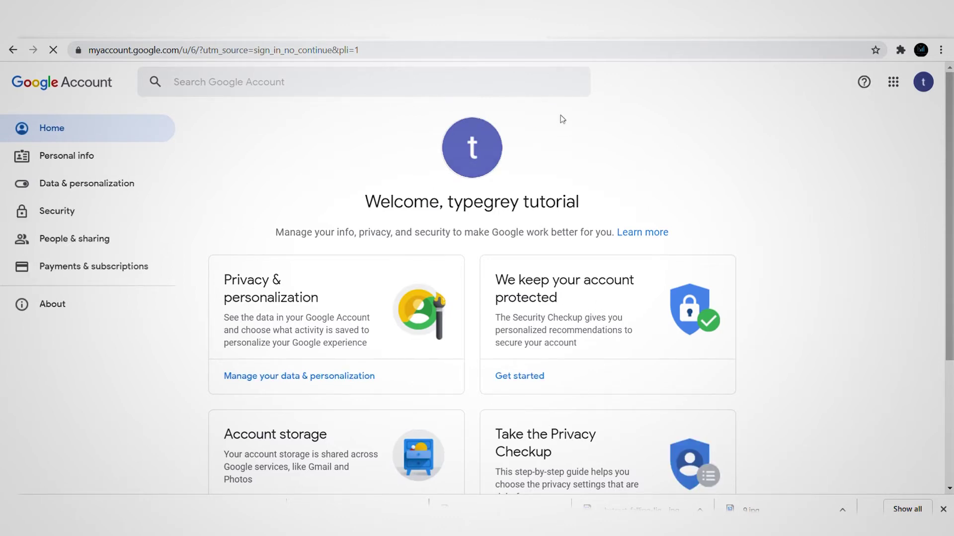
Step: Launch Gmail for the new account from the Google apps grid
click(902, 83)
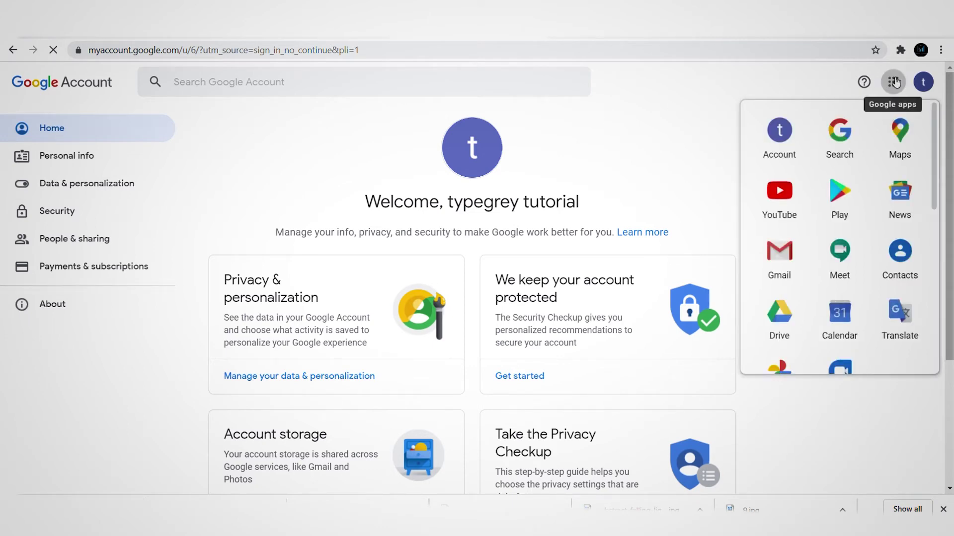
click(790, 259)
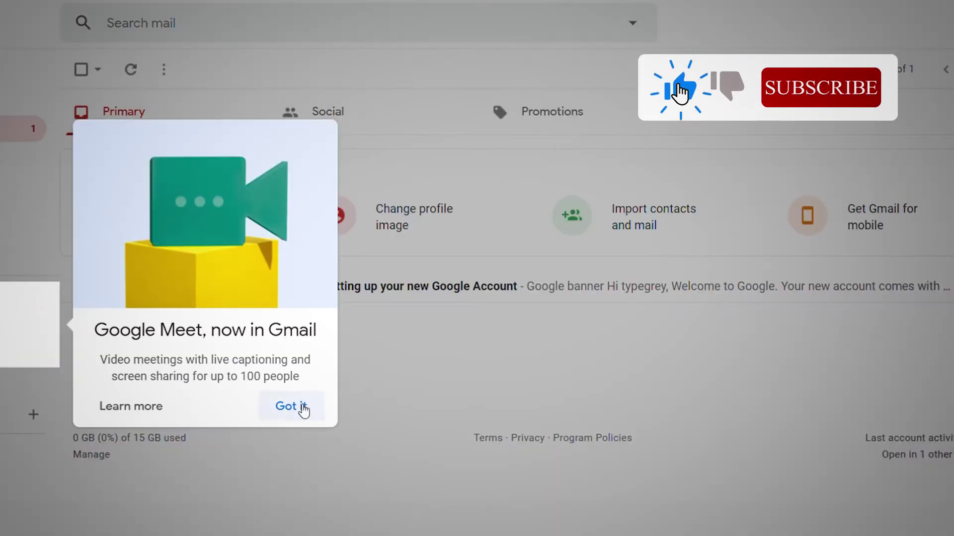
Step: Dismiss the Google Meet notice and switch to the other signed-in account with 303 unread
click(298, 406)
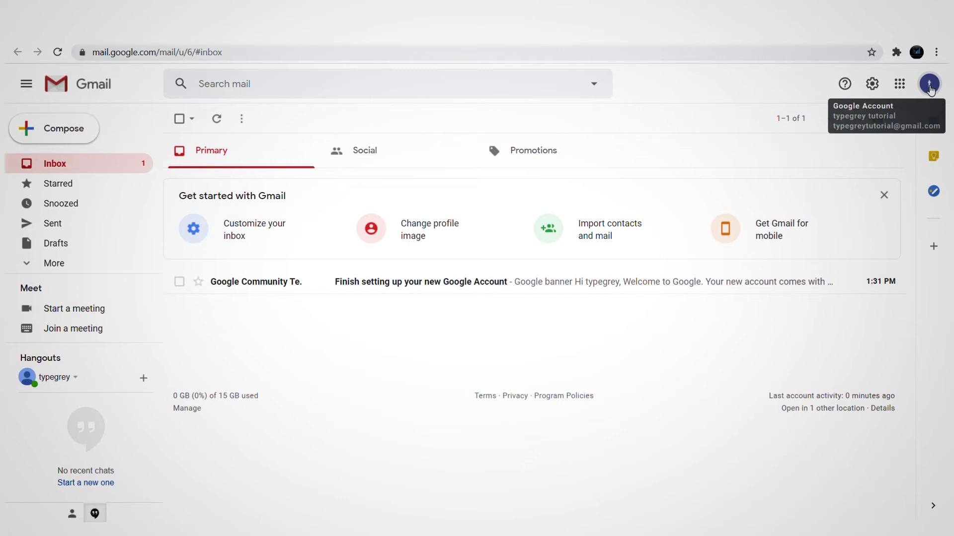
click(930, 87)
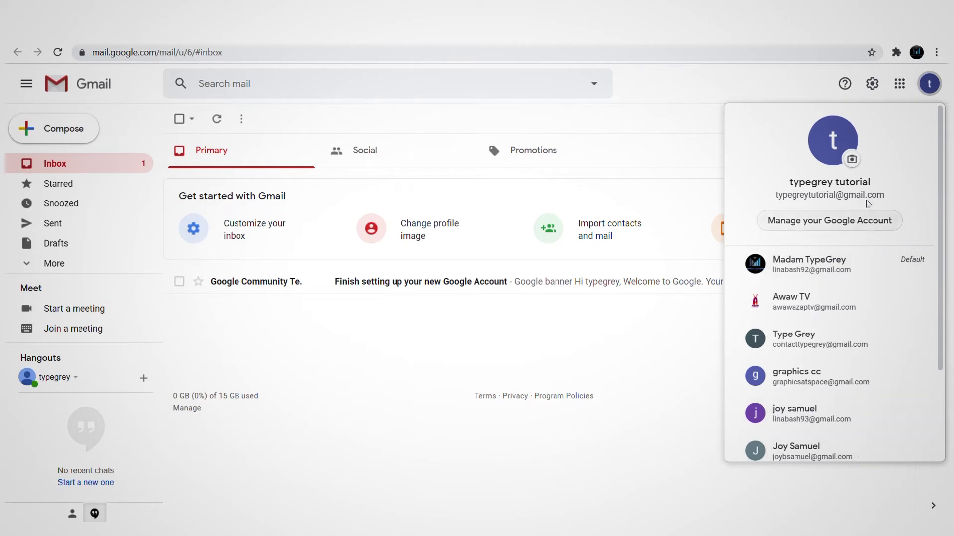
scroll(872, 263, down, 3)
scroll(873, 262, up, 3)
scroll(873, 263, down, 3)
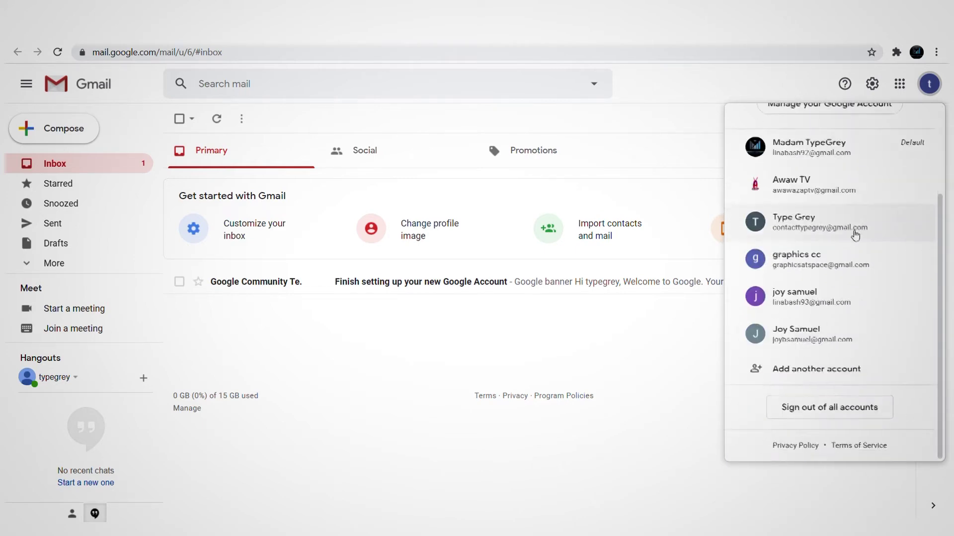
scroll(839, 291, up, 3)
scroll(848, 273, down, 1)
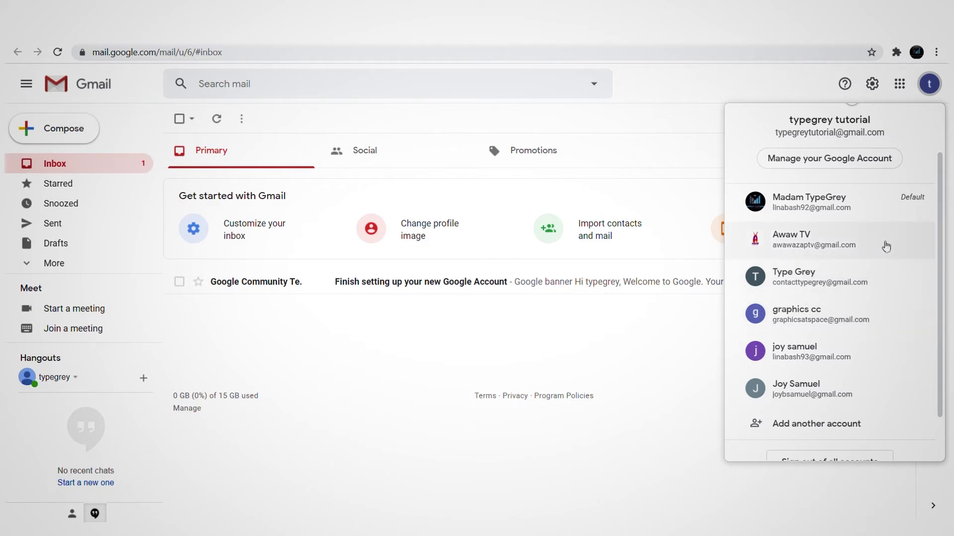
scroll(849, 250, down, 1)
scroll(848, 251, down, 2)
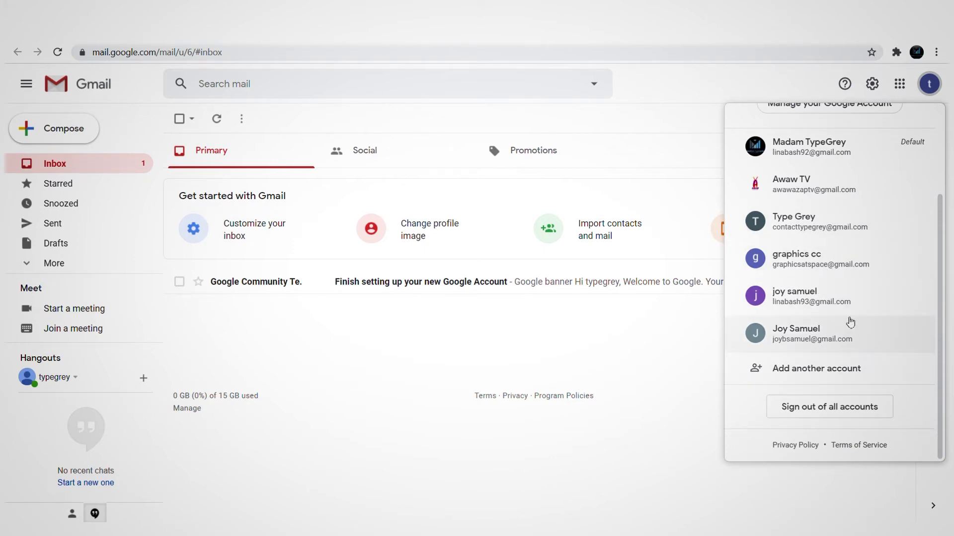
click(849, 325)
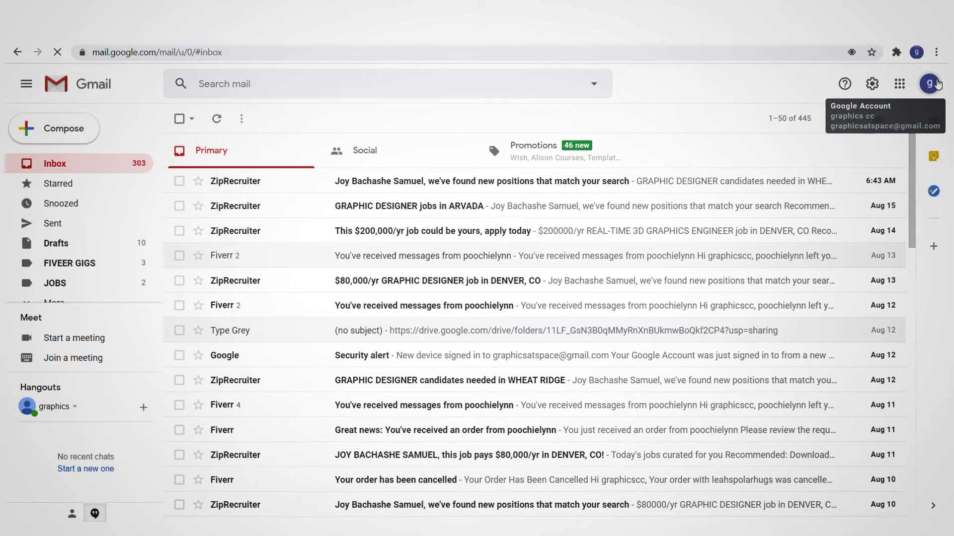
Step: Choose Add another account from the avatar's account list
click(930, 83)
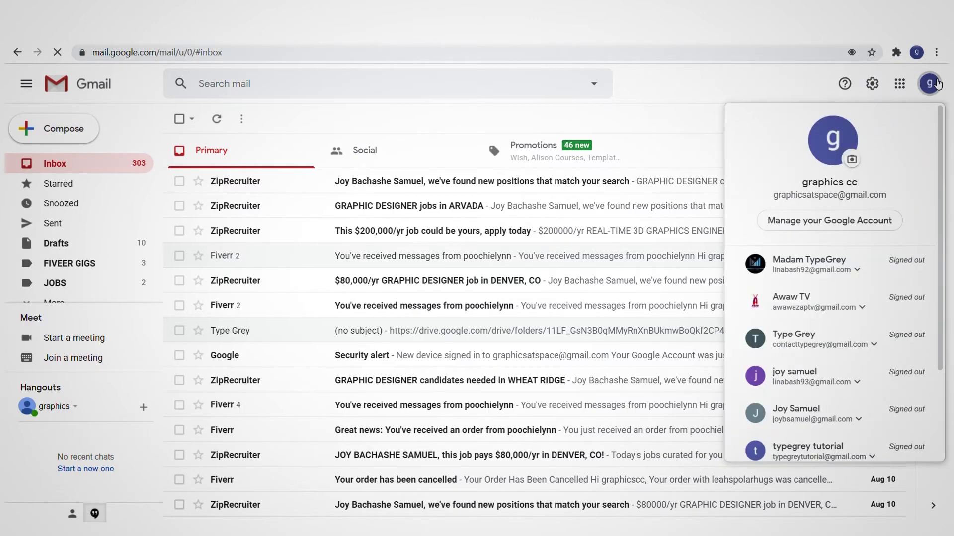
scroll(853, 198, down, 3)
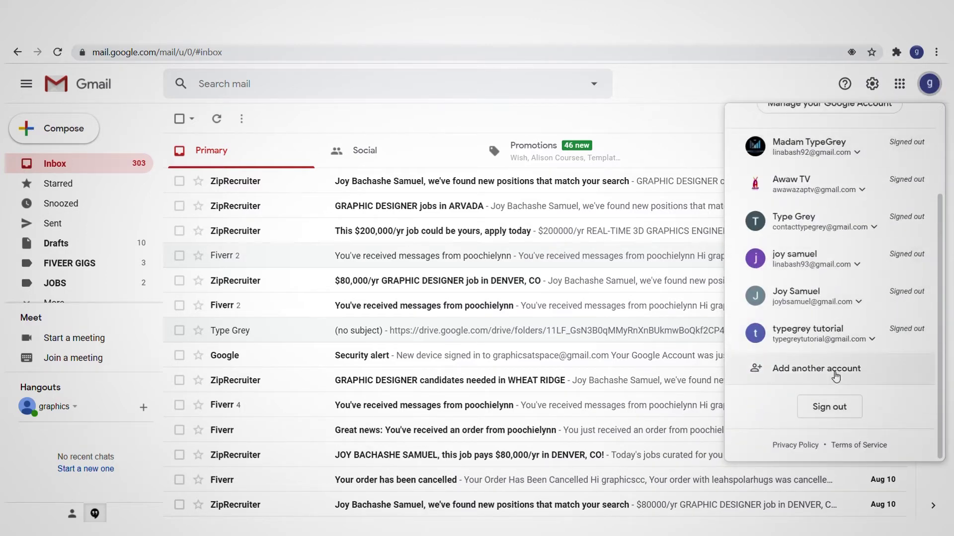
click(836, 377)
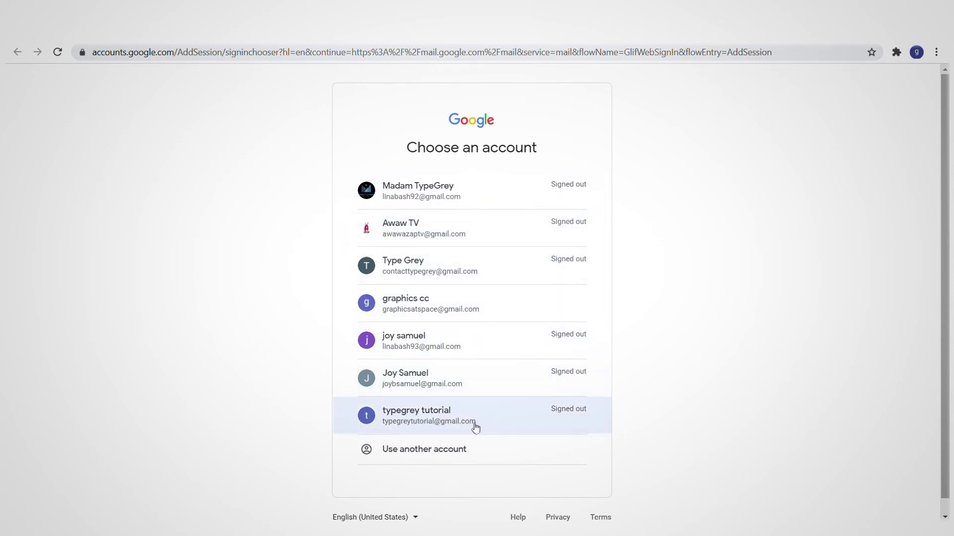
Step: Sign in through Use another account with the new Gmail address and its pasted password
click(439, 455)
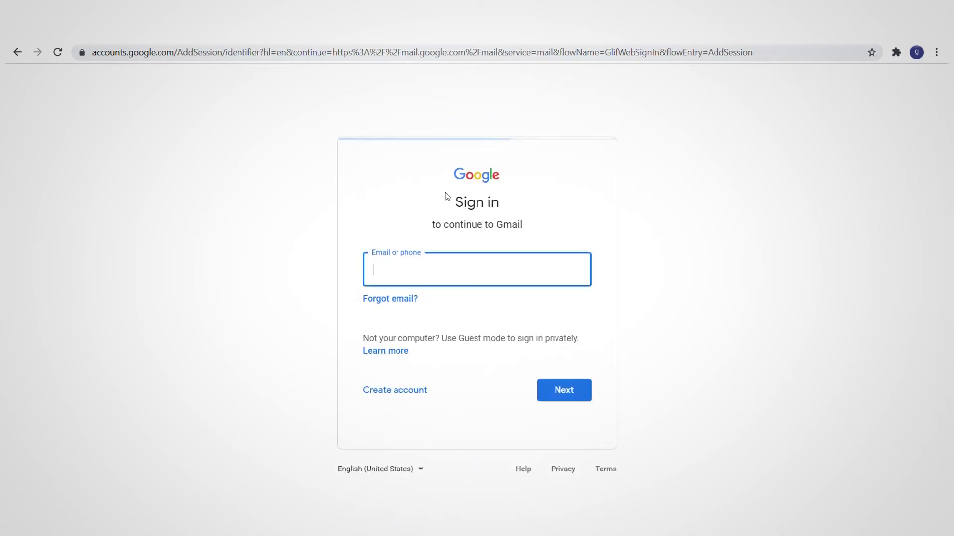
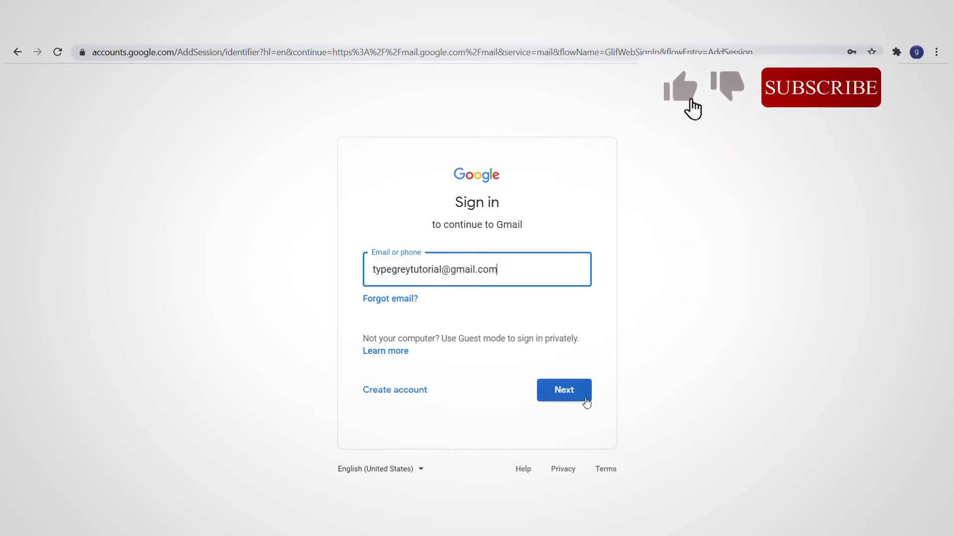
click(585, 400)
click(506, 279)
key(ctrl+v)
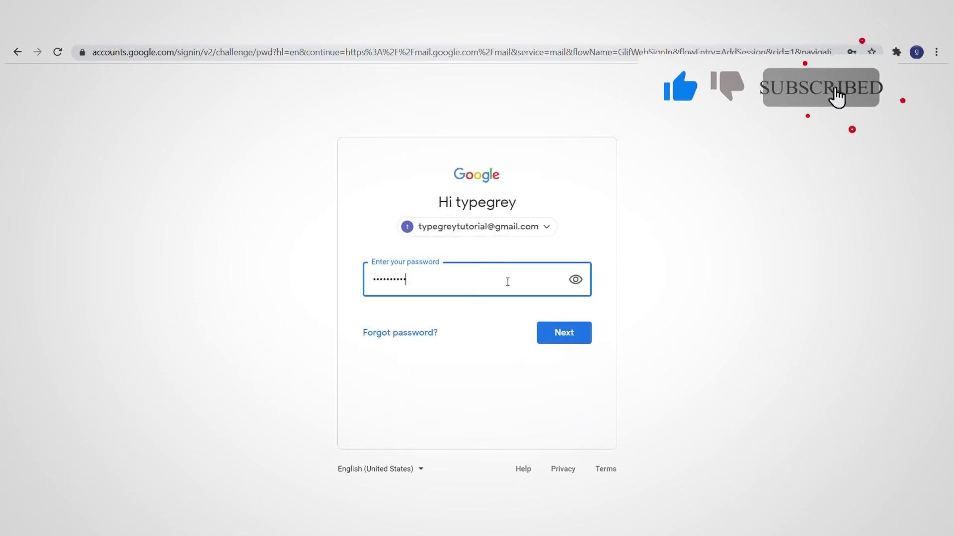
click(574, 281)
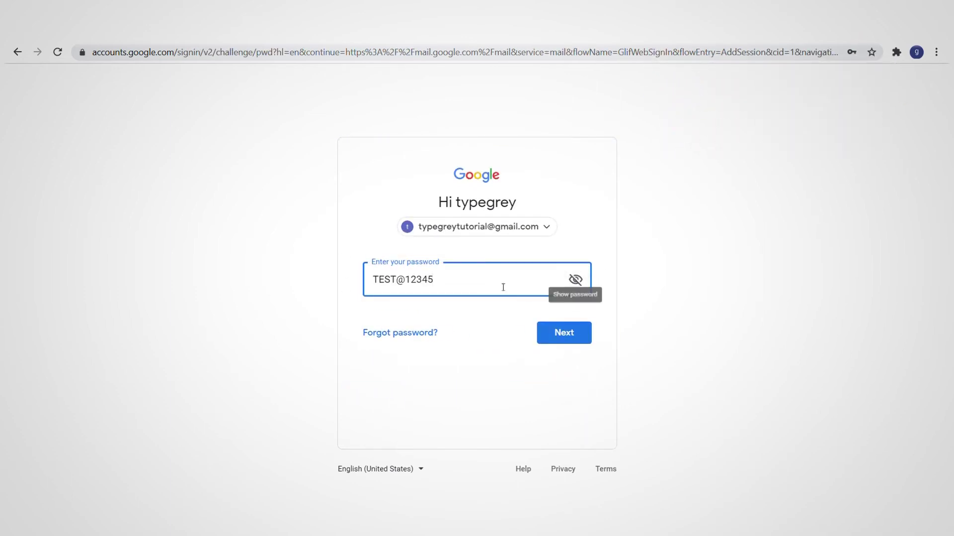
click(589, 338)
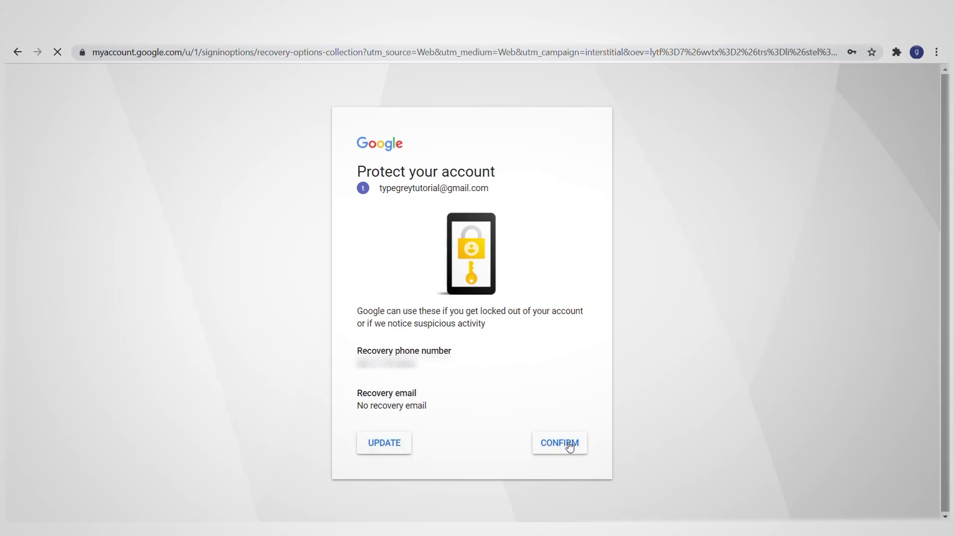
Step: Confirm the recovery details, then check the avatar menu lists the new account among the others
click(569, 446)
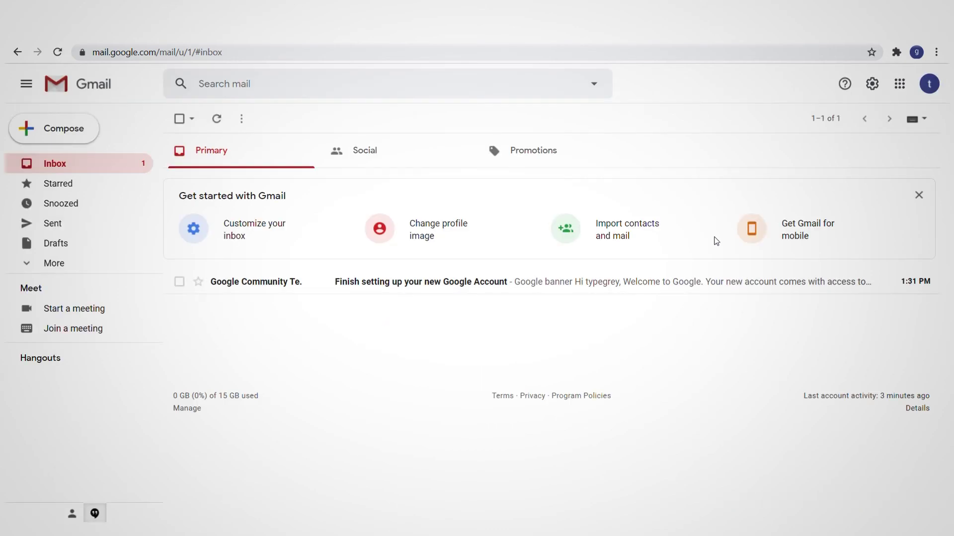
click(919, 83)
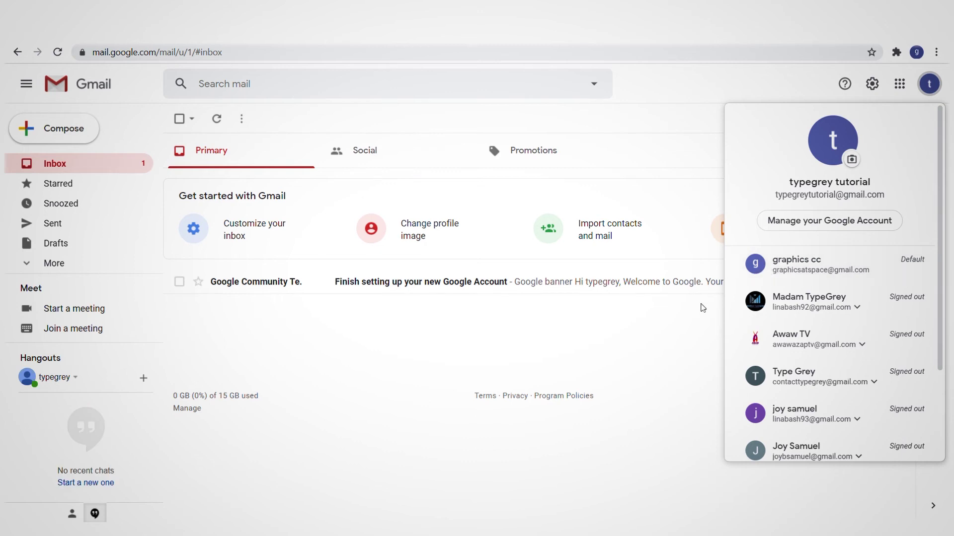
click(698, 334)
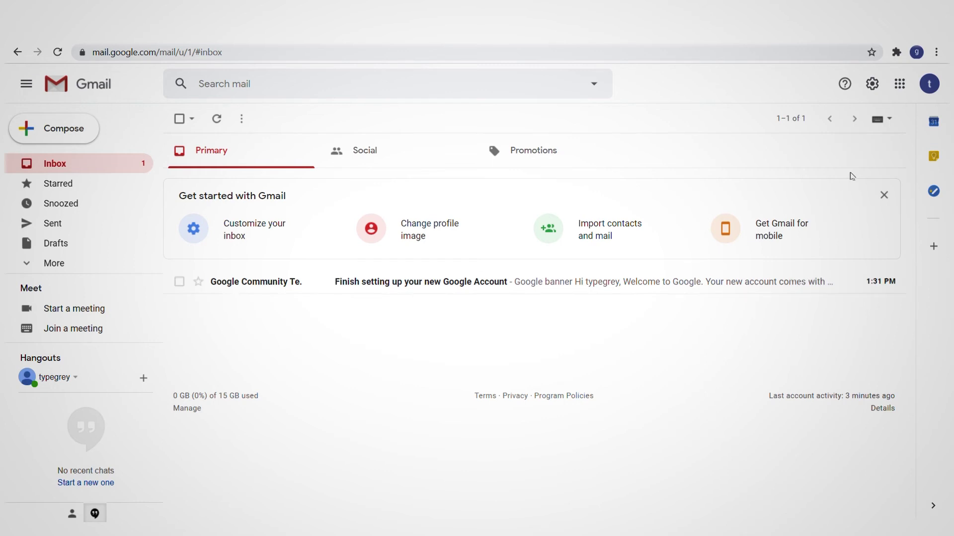